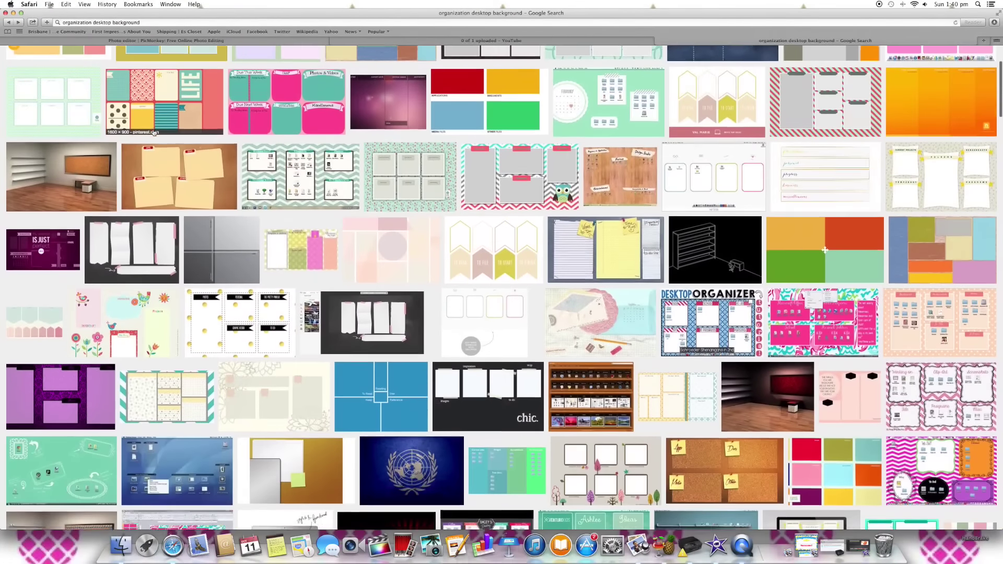
{"action": "scroll", "coordinate": [153, 133], "scroll_direction": "down", "scroll_amount": 3}
{"action": "scroll", "coordinate": [154, 134], "scroll_direction": "down", "scroll_amount": 3}
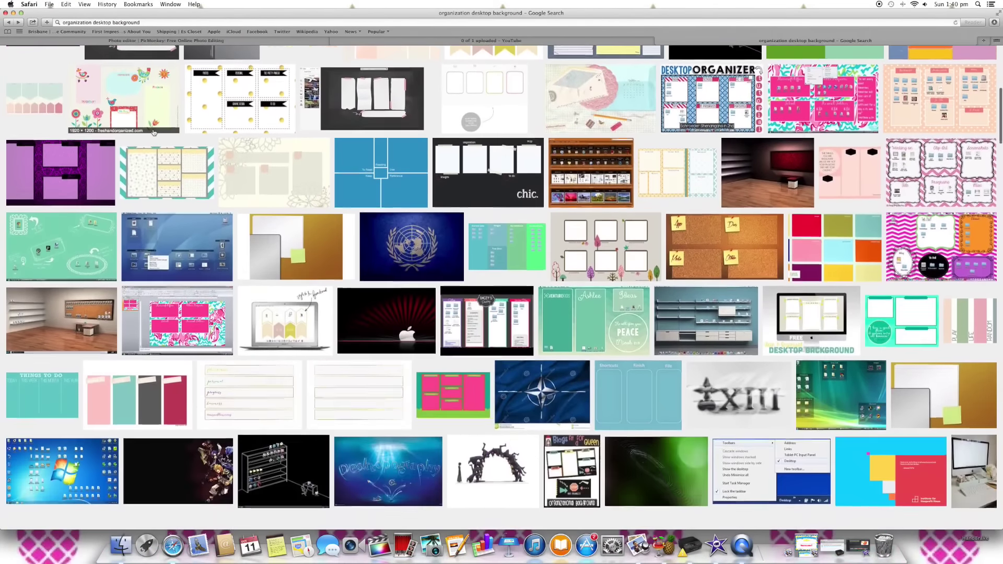
Preview the pink organiser wallpaper thumbnail from the image results
{"action": "left_click", "coordinate": [146, 325]}
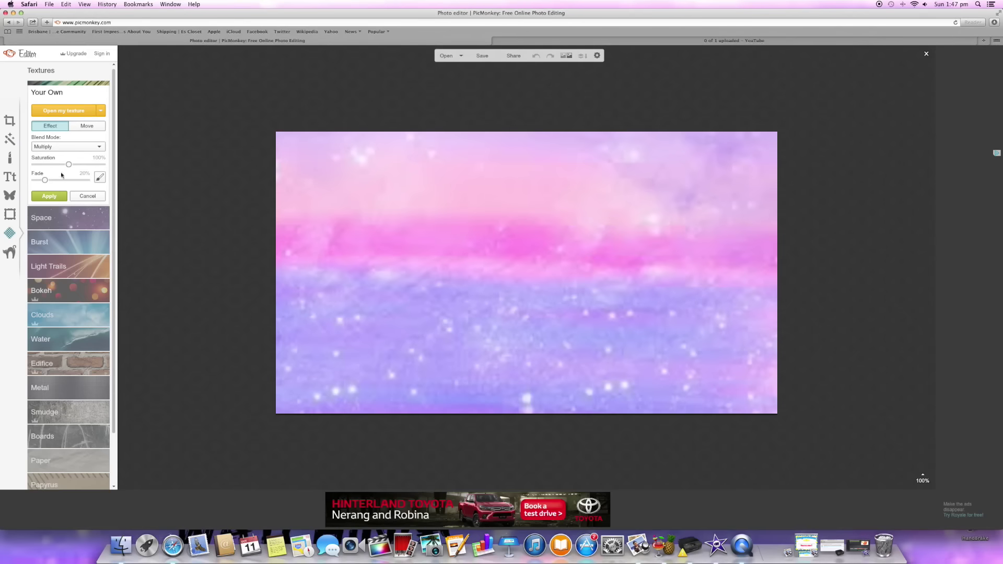
Set texture Fade to 0 and add an enlarged white rounded square at the upper left
{"action": "left_click_drag", "start_coordinate": [45, 180], "coordinate": [33, 180]}
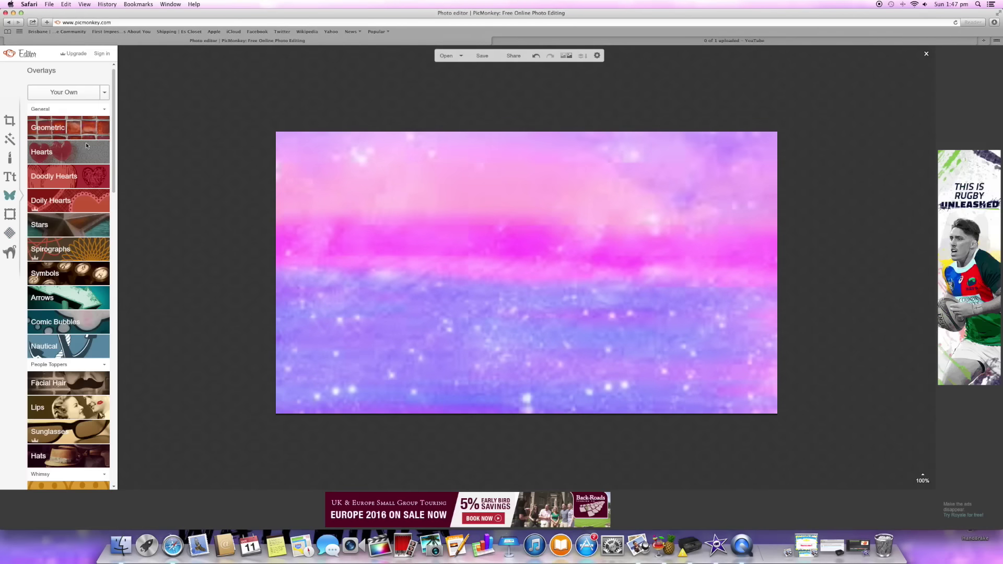
{"action": "left_click", "coordinate": [58, 149]}
{"action": "left_click_drag", "start_coordinate": [344, 202], "coordinate": [455, 310]}
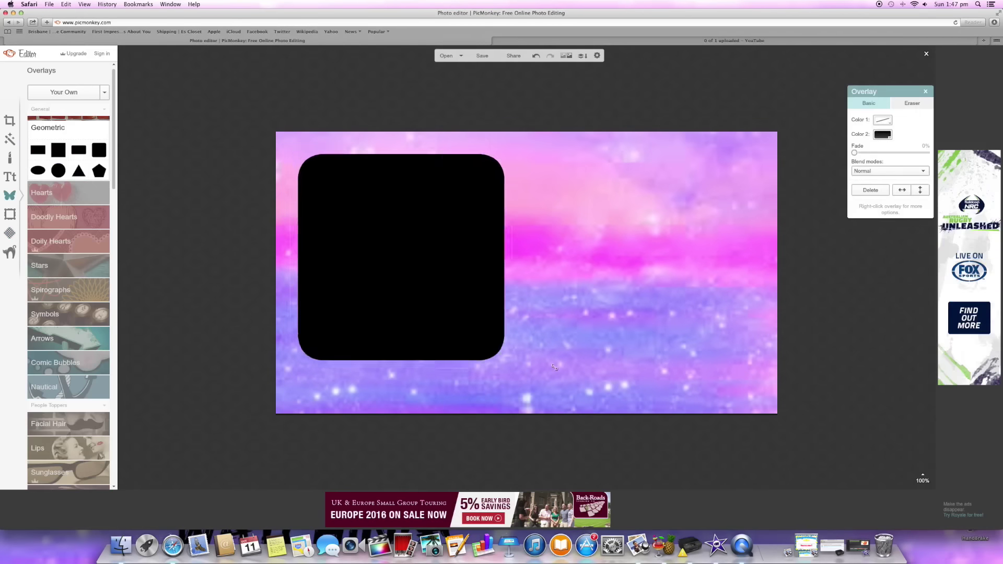
{"action": "left_click", "coordinate": [883, 134]}
{"action": "left_click_drag", "start_coordinate": [909, 188], "coordinate": [867, 210]}
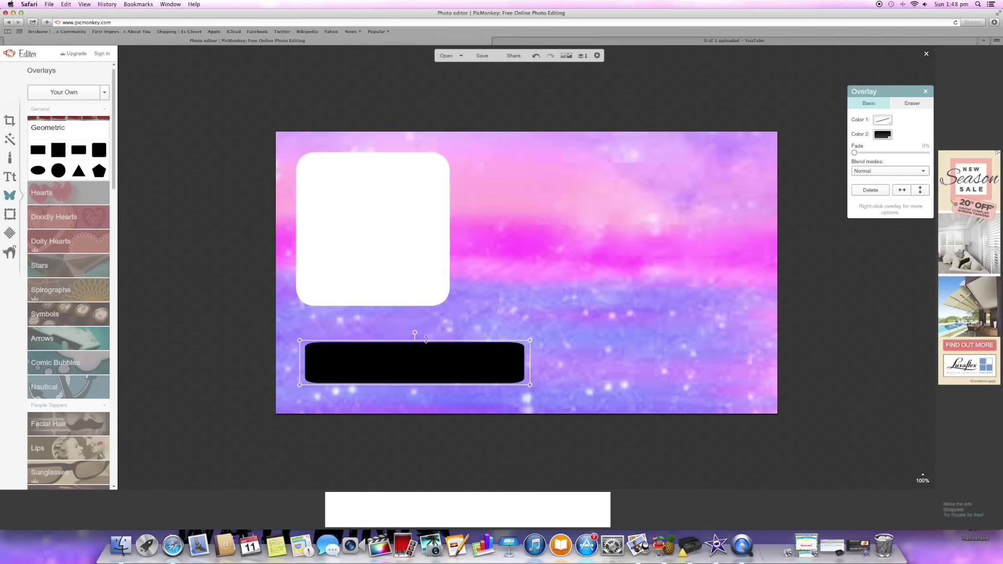
Enlarge the wide bottom box and give the boxes pink outlines with white fills
{"action": "left_click_drag", "start_coordinate": [506, 365], "coordinate": [529, 329]}
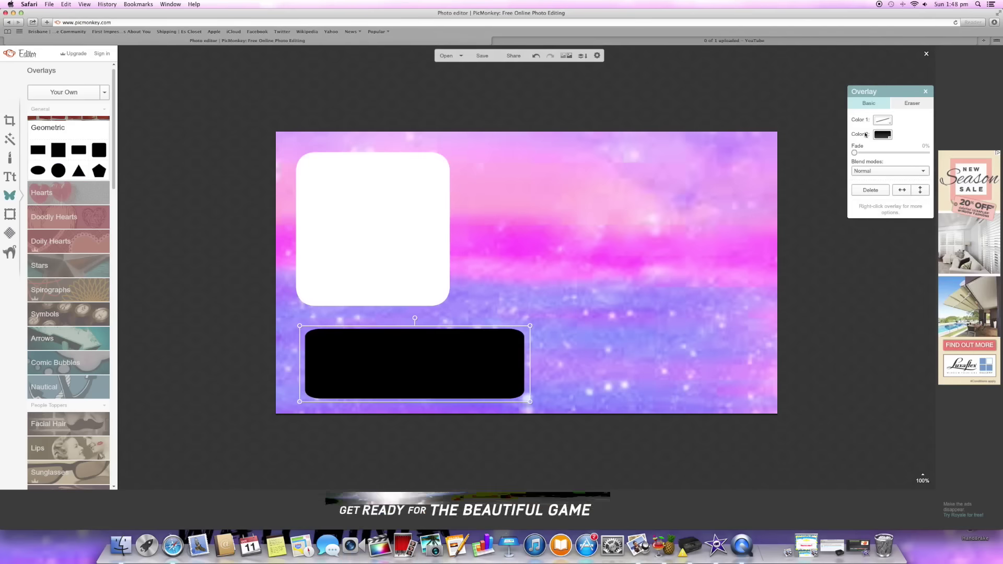
{"action": "left_click", "coordinate": [883, 119]}
{"action": "left_click_drag", "start_coordinate": [909, 188], "coordinate": [867, 210]}
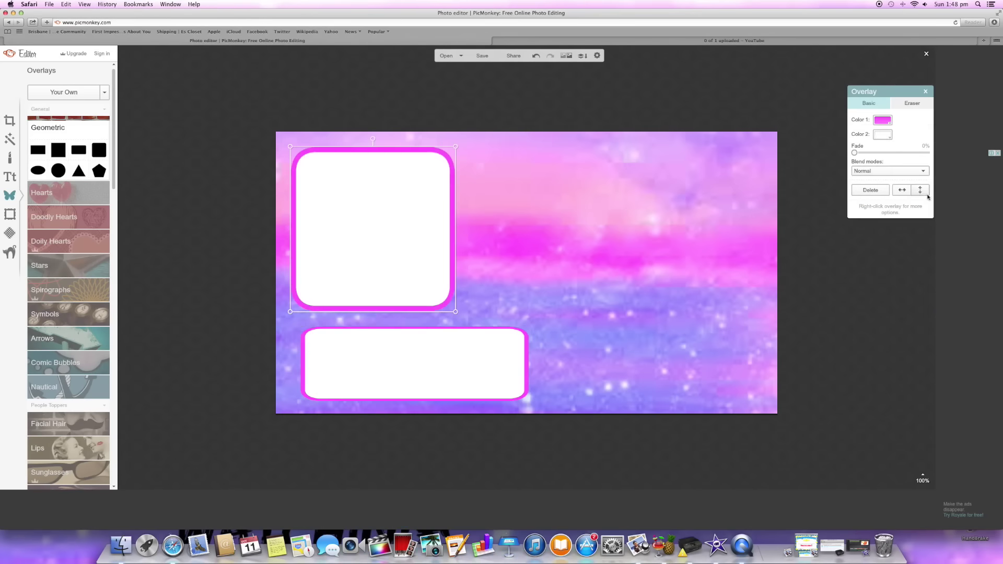
Add white pink-outlined rounded squares at the top right and lower right
{"action": "left_click", "coordinate": [99, 149]}
{"action": "left_click_drag", "start_coordinate": [560, 266], "coordinate": [682, 195]}
{"action": "left_click_drag", "start_coordinate": [706, 236], "coordinate": [764, 277]}
{"action": "left_click", "coordinate": [882, 134]}
{"action": "left_click", "coordinate": [880, 185]}
{"action": "left_click", "coordinate": [866, 210]}
{"action": "left_click", "coordinate": [98, 150]}
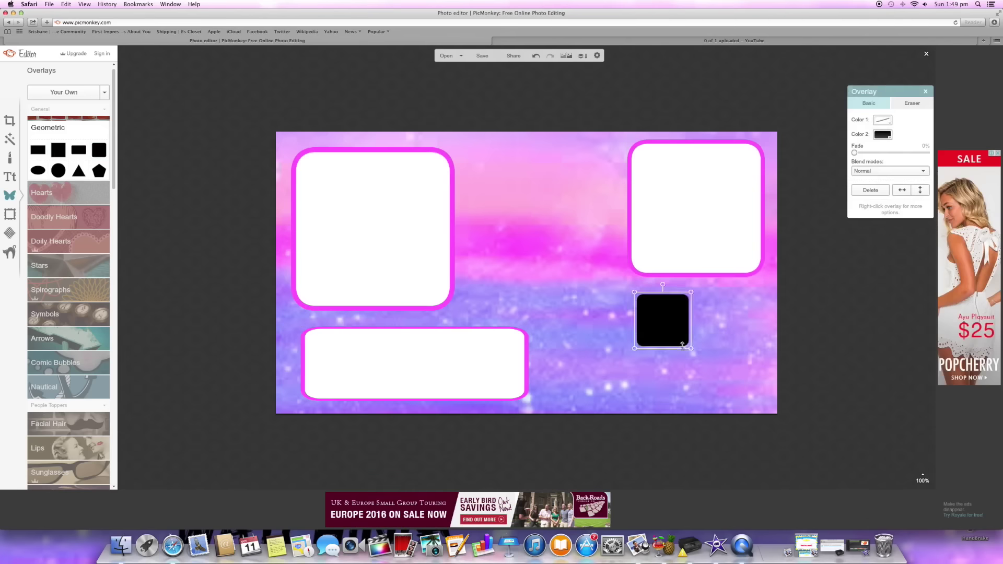
{"action": "left_click_drag", "start_coordinate": [663, 321], "coordinate": [702, 350]}
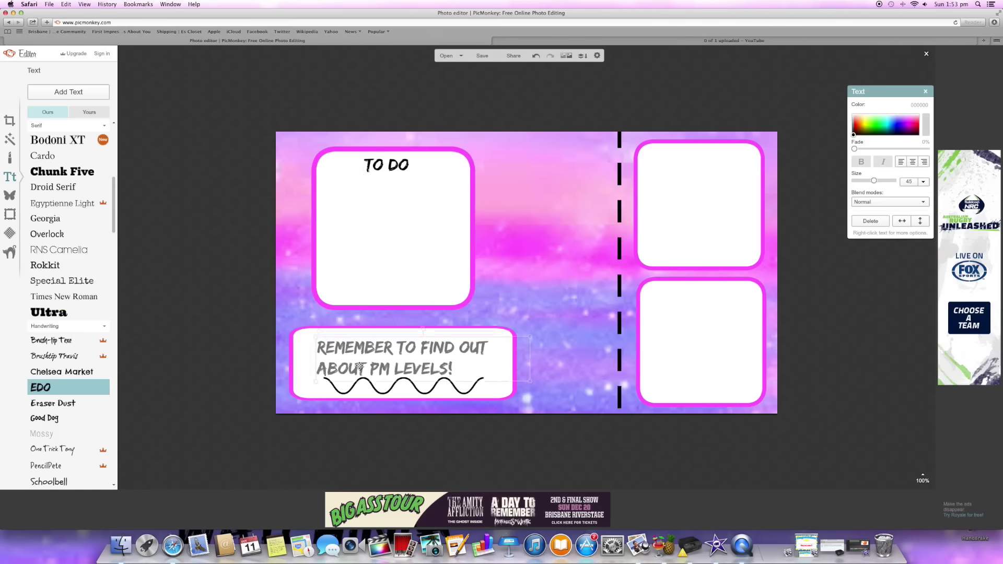
Finish editing the PM levels reminder text on the design
{"action": "left_click", "coordinate": [600, 350]}
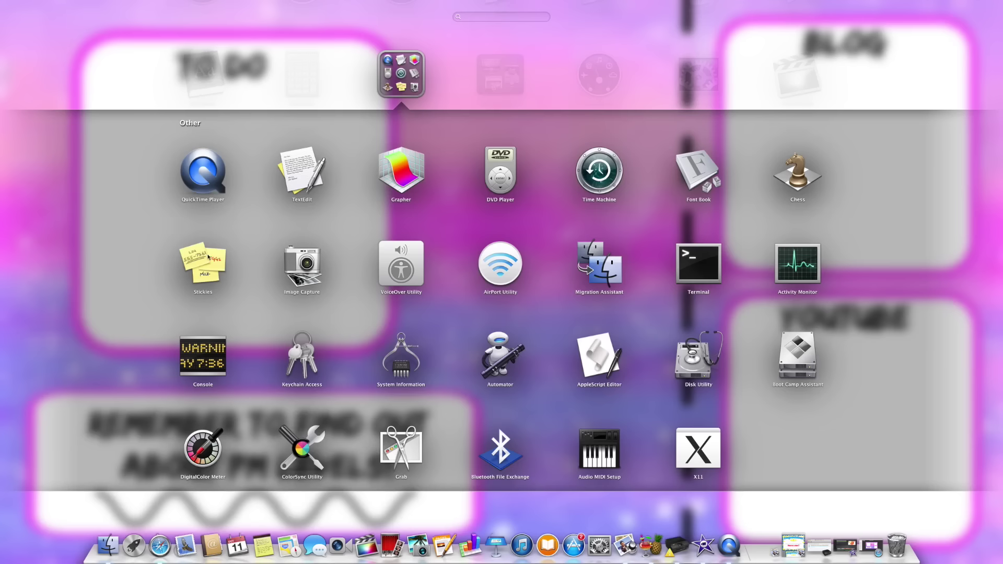
Launch Stickies and move the blue and yellow notes into the TO DO box
{"action": "left_click", "coordinate": [203, 264]}
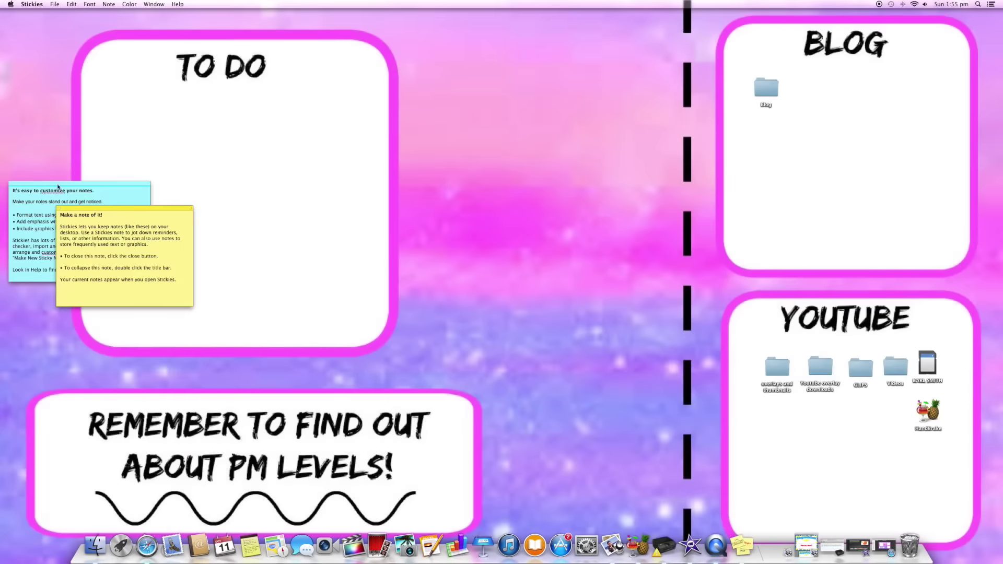
{"action": "left_click_drag", "start_coordinate": [59, 188], "coordinate": [151, 97]}
{"action": "mouse_move", "coordinate": [133, 212]}
{"action": "left_mouse_down"}
{"action": "mouse_move", "coordinate": [301, 146]}
{"action": "mouse_move", "coordinate": [327, 87]}
{"action": "left_mouse_up"}
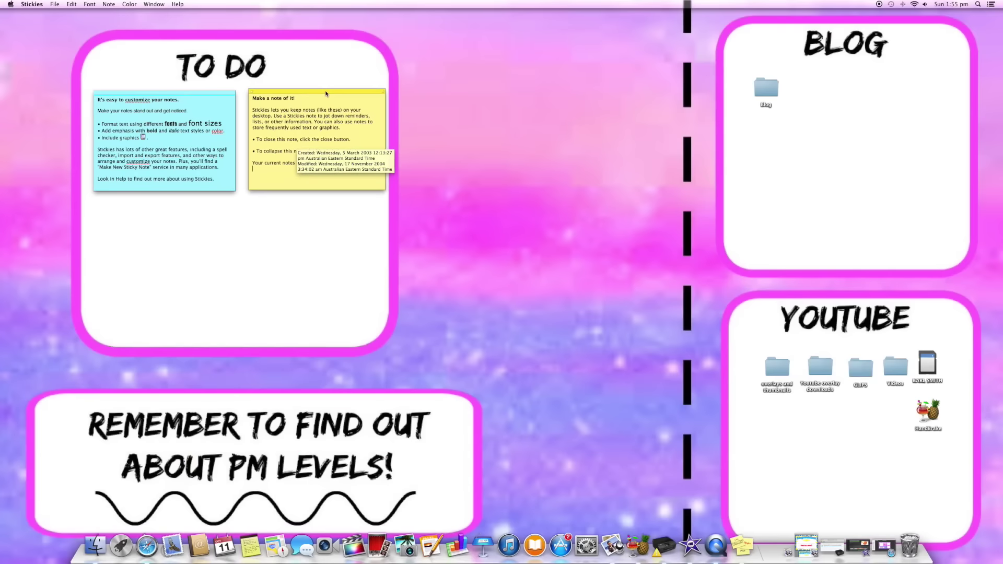